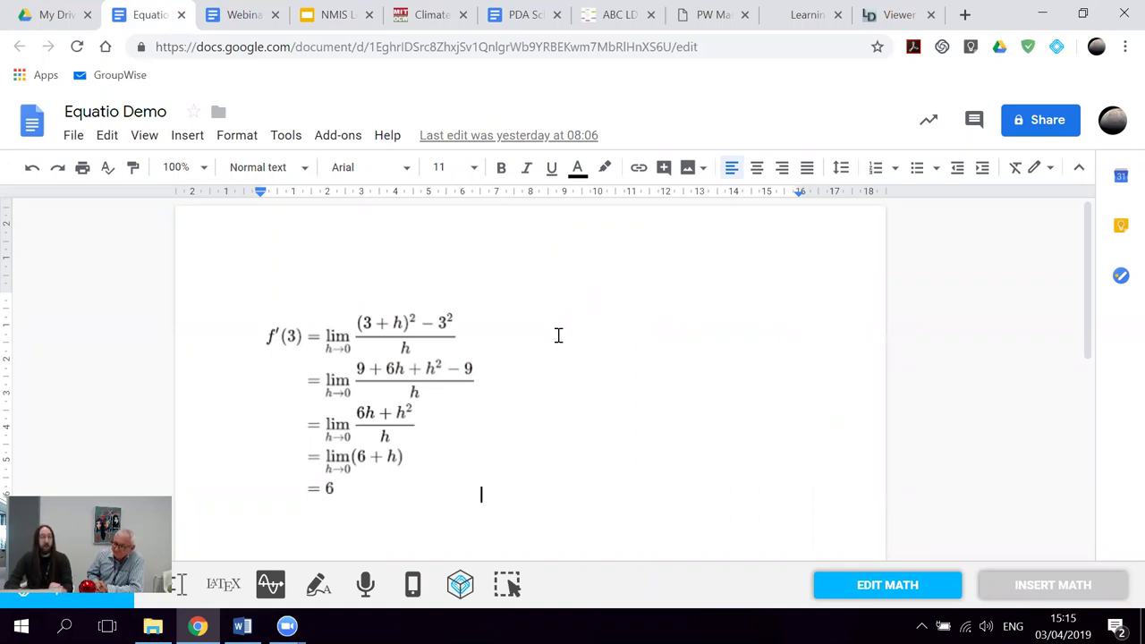
Scroll down to bring the f'(3) limit derivation image into view.
scroll(558, 336, down, 1)
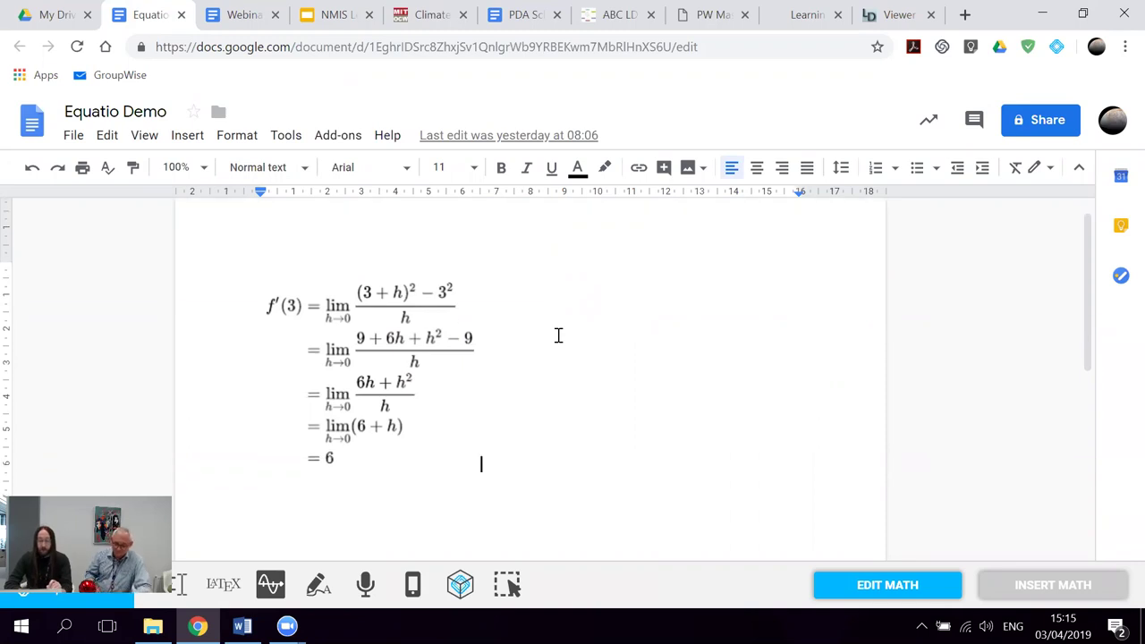
click(432, 339)
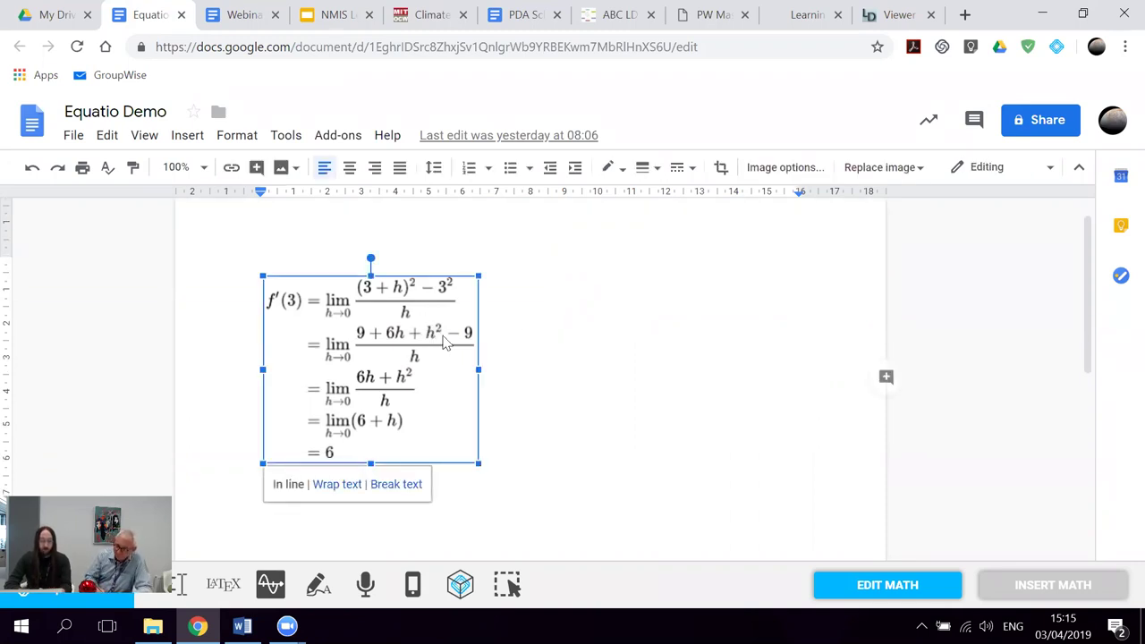
double_click(377, 312)
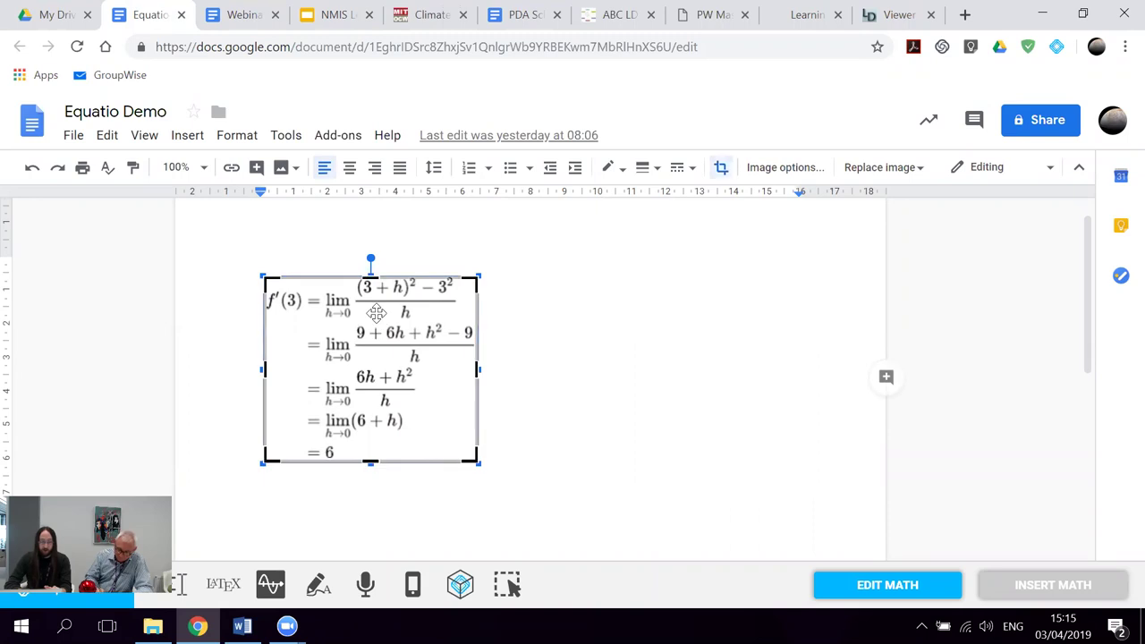
drag(377, 312, 531, 396)
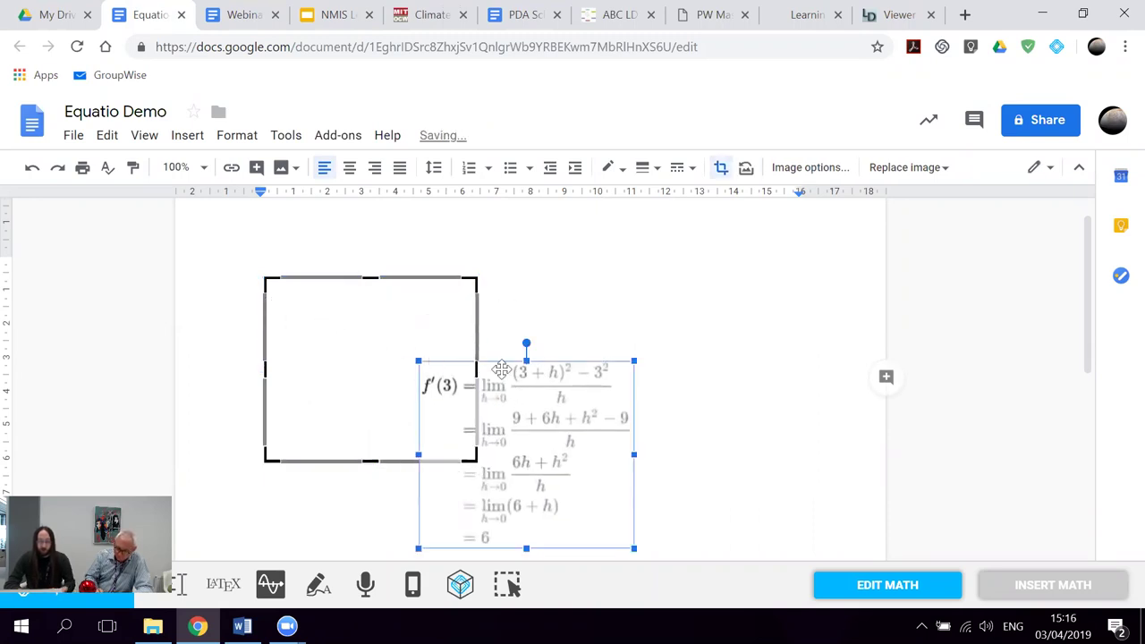
click(591, 279)
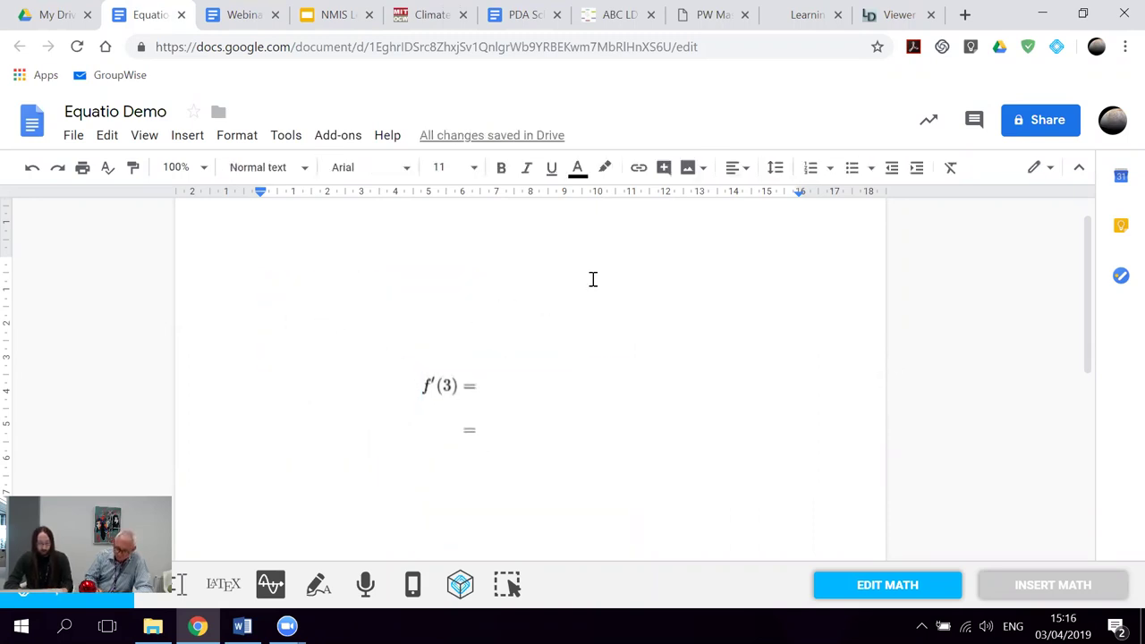
click(527, 455)
scroll(527, 454, down, 1)
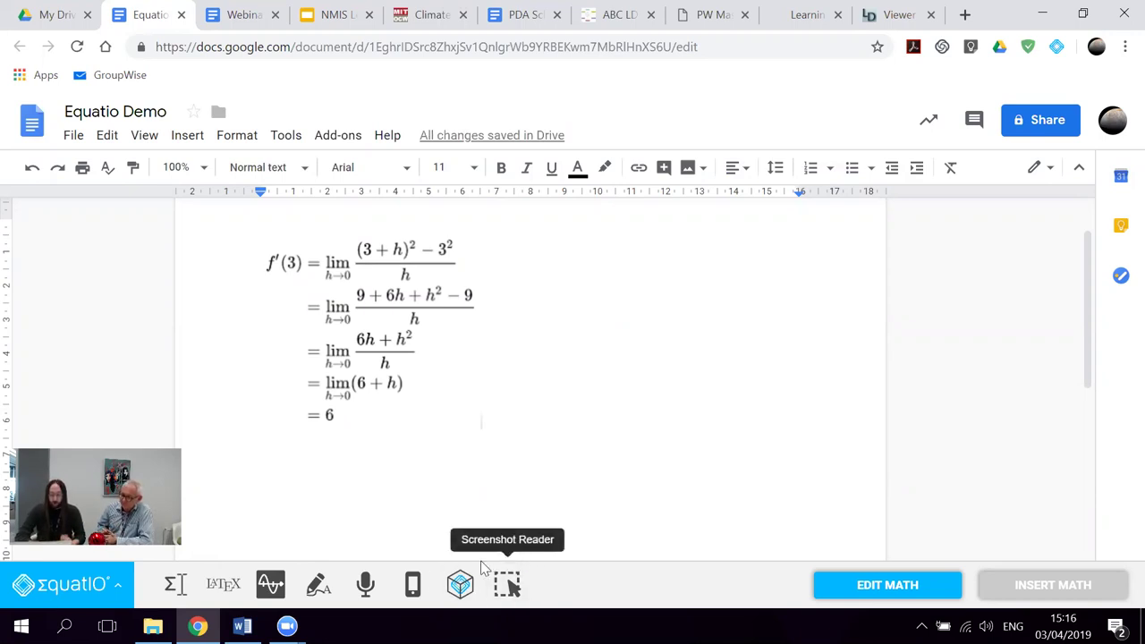
Capture the f'(3) equation with Screenshot Reader, hear it read aloud, then copy its LaTeX.
click(352, 325)
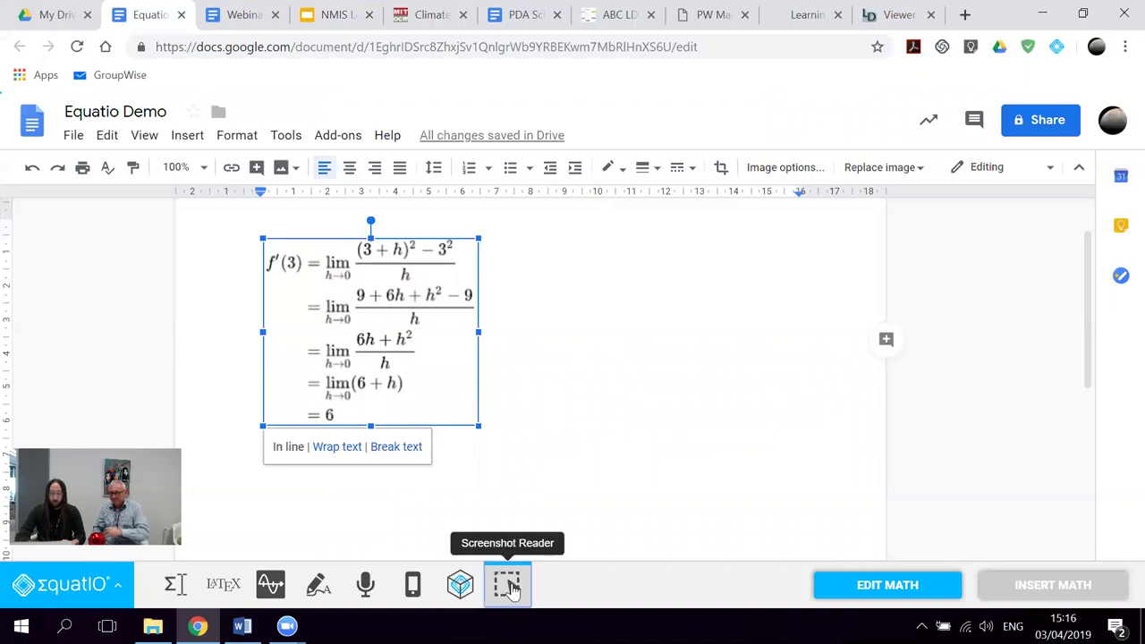
click(509, 586)
drag(246, 224, 490, 429)
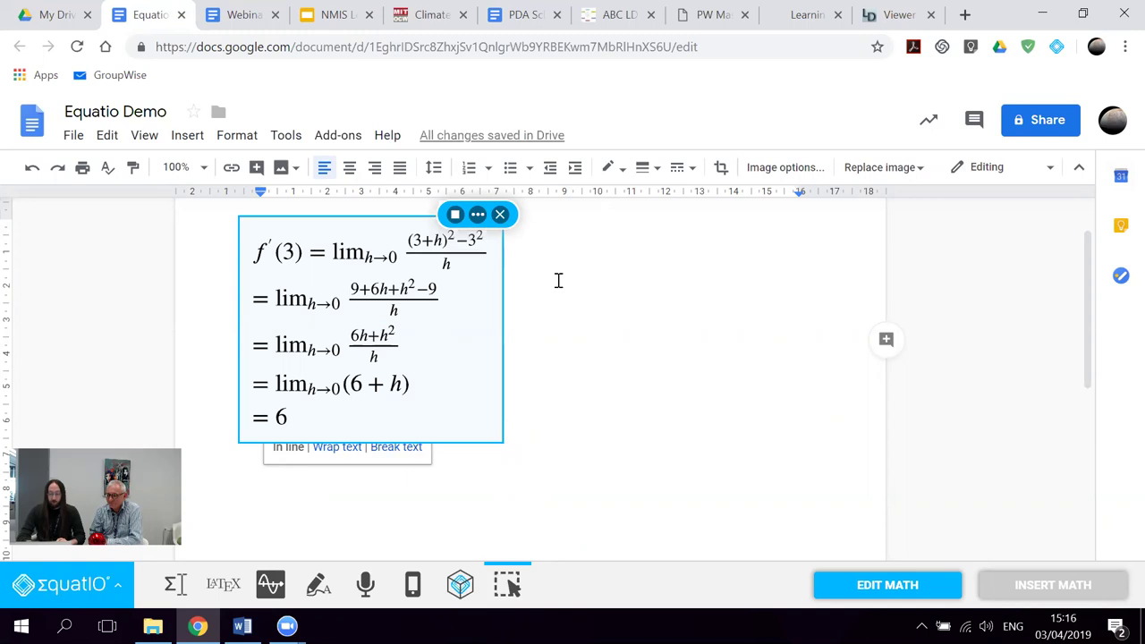
click(455, 215)
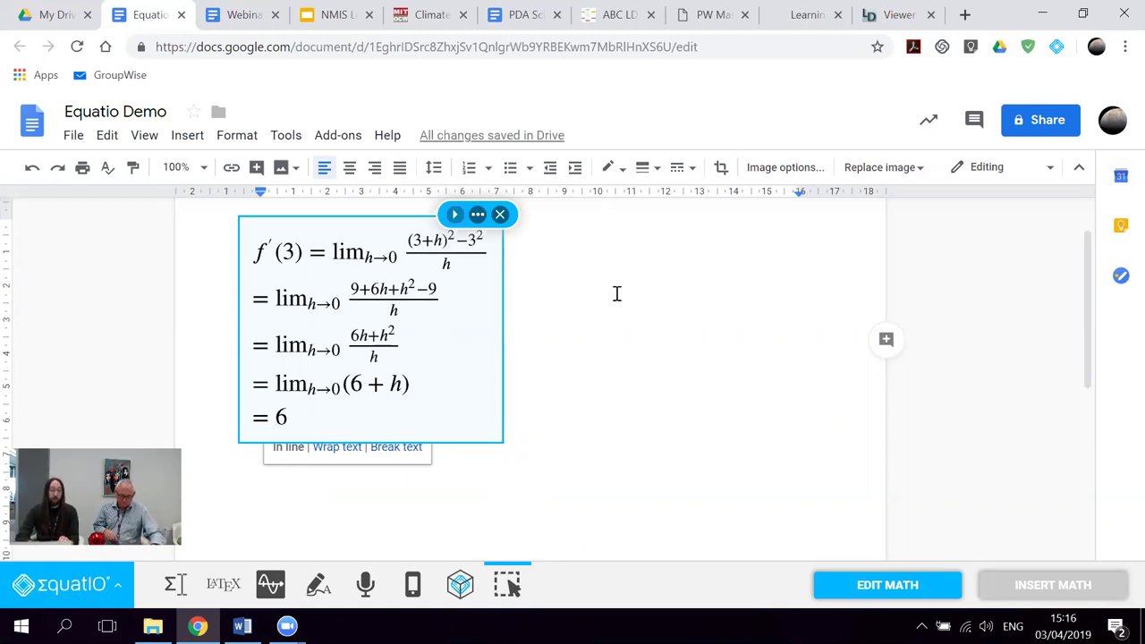
click(479, 217)
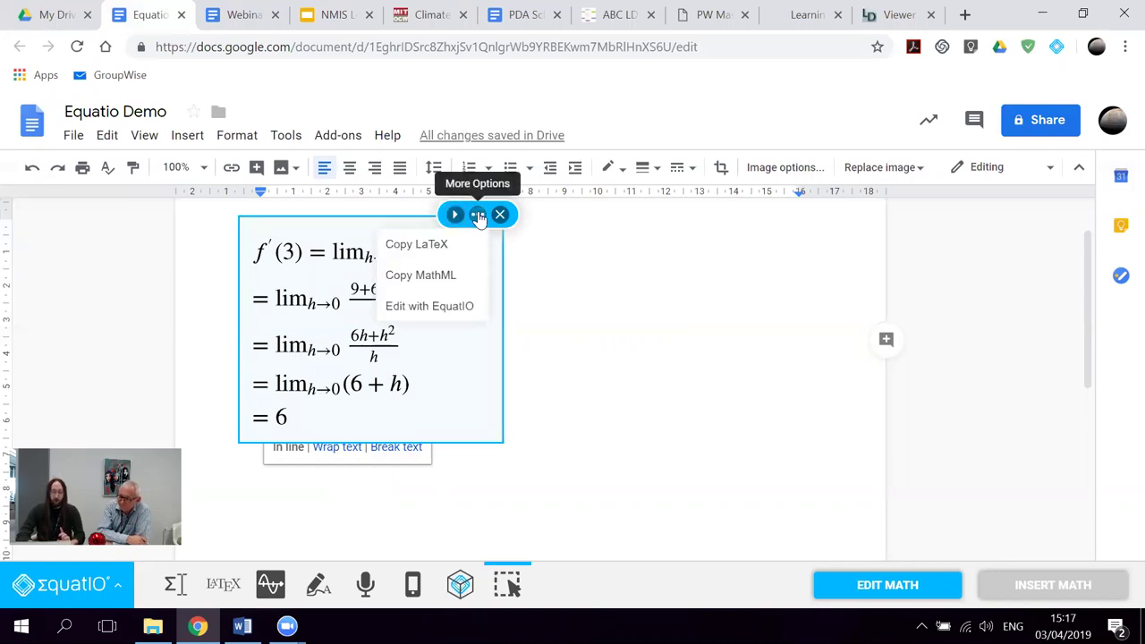
click(441, 250)
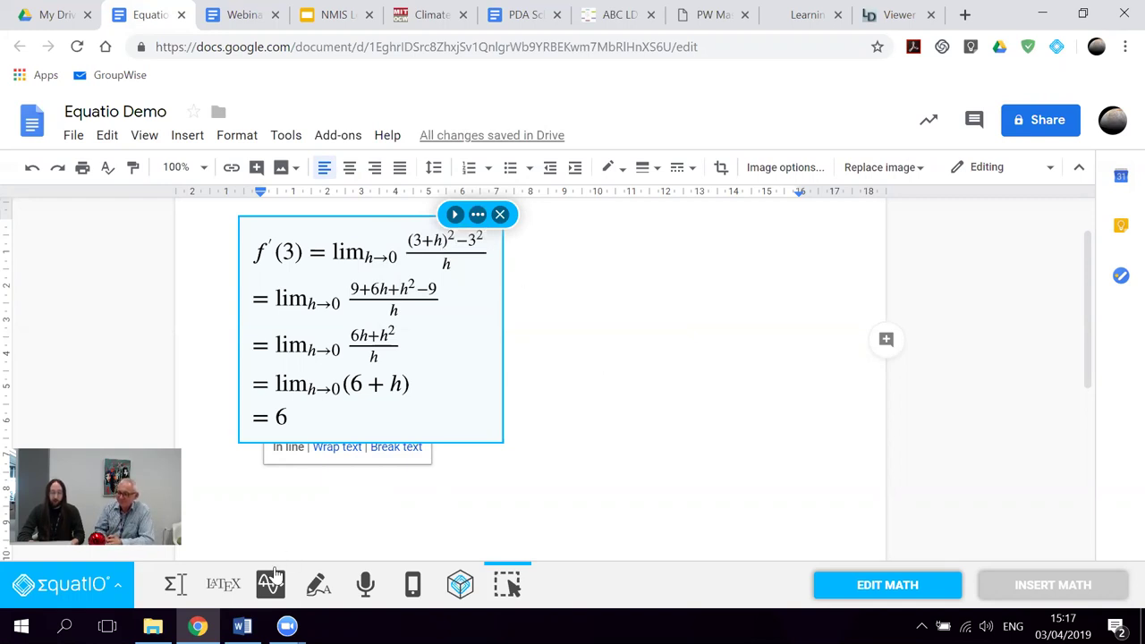
Paste the copied f'(3) LaTeX into the LaTeX editor and insert it as math.
click(224, 584)
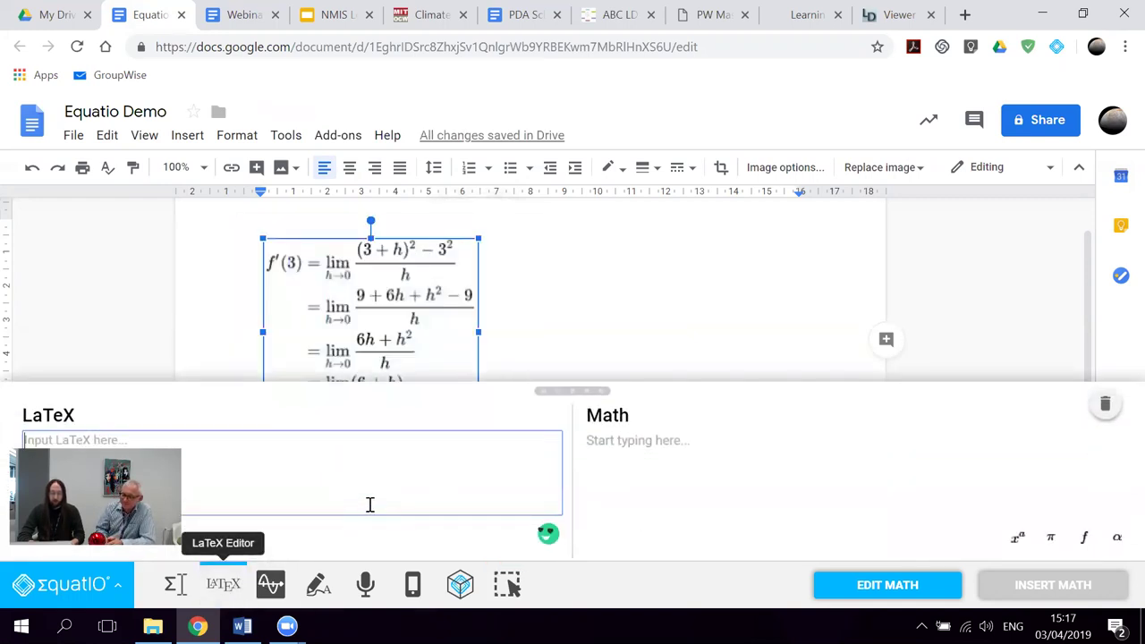
key(ctrl+v)
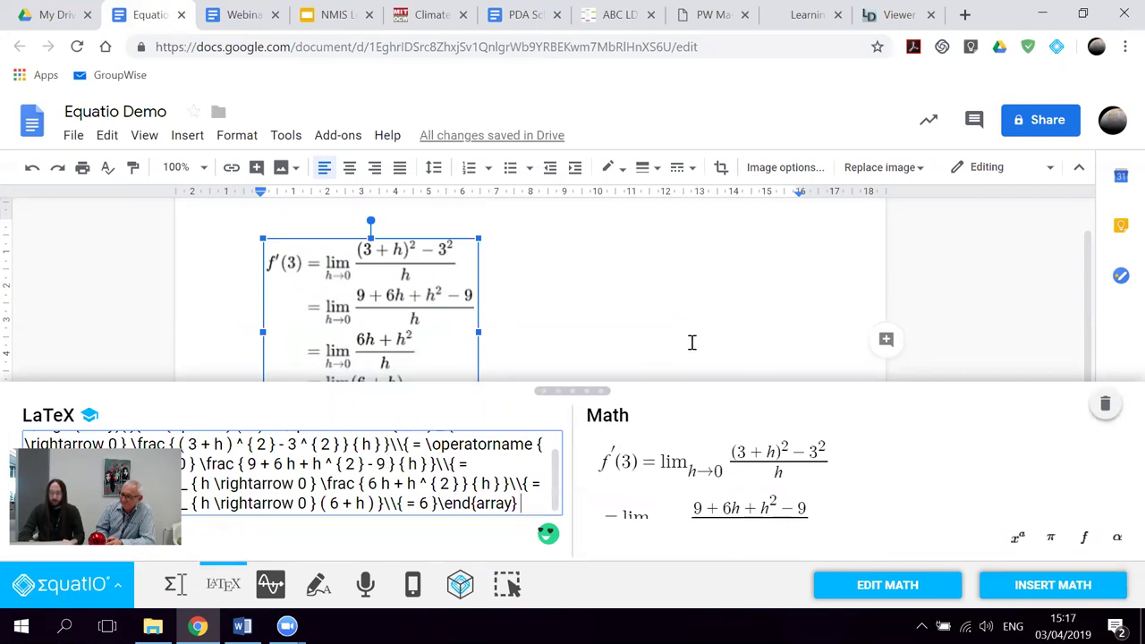
click(1052, 582)
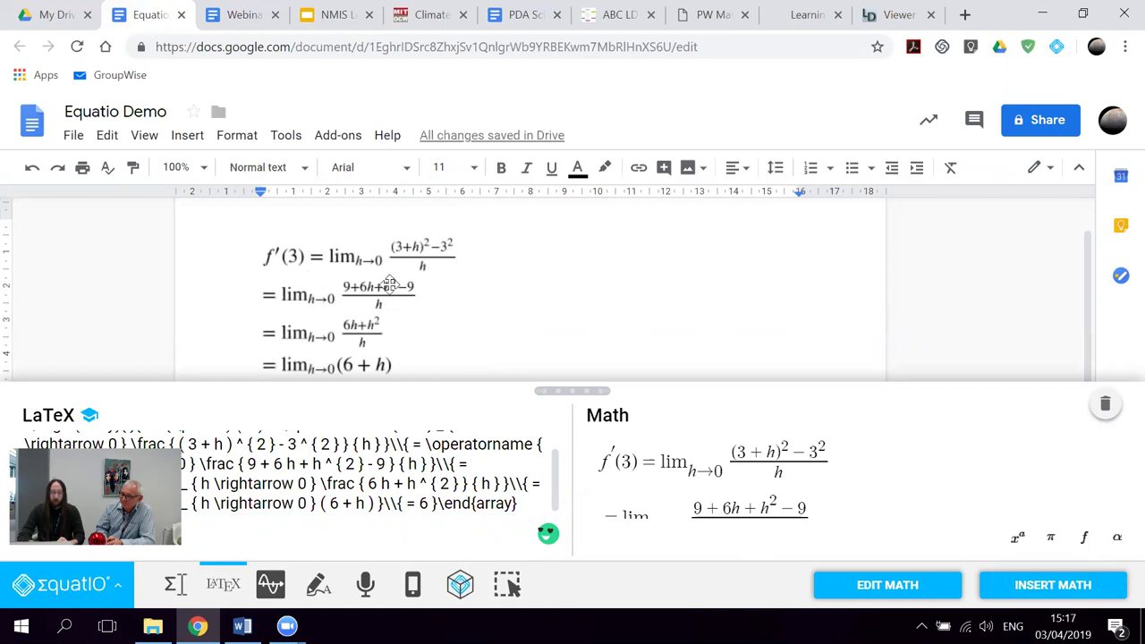
Change the h in (3 + h) to e, then clear both editor boxes.
click(776, 453)
key(BackSpace)
text(e)
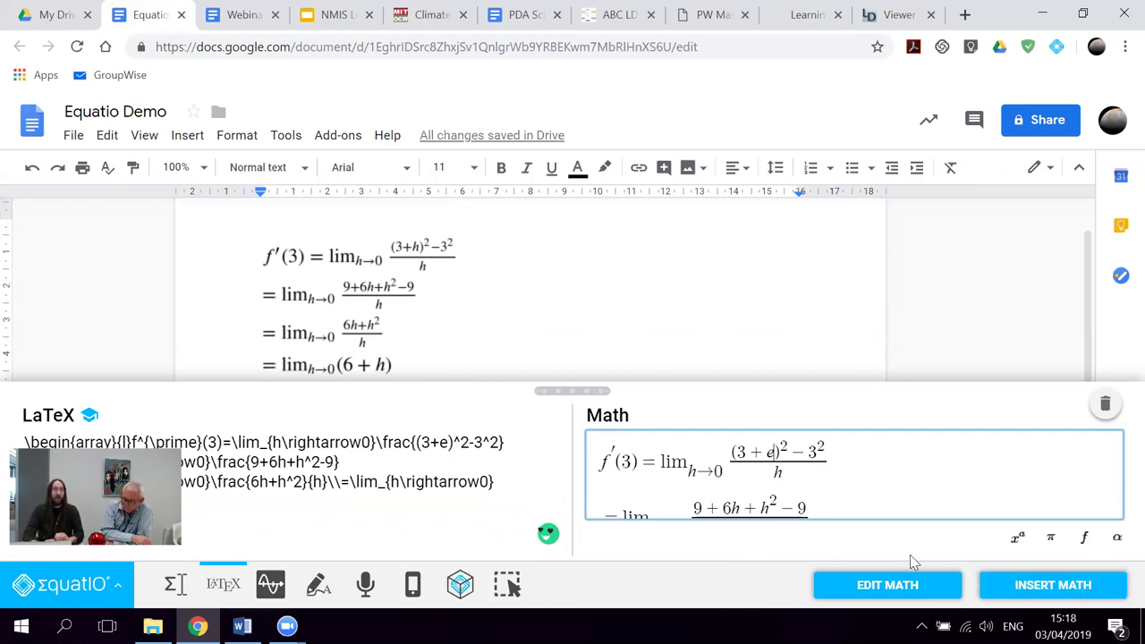
click(1106, 403)
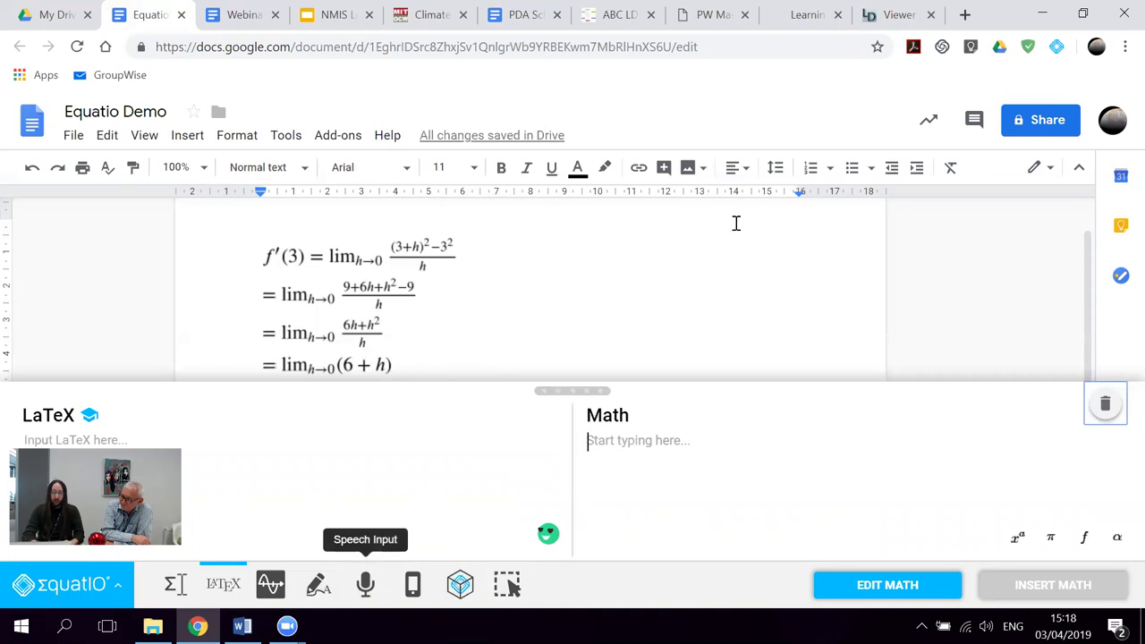
Start Speech Input with microphone access allowed, then clear the misheard first recording.
click(263, 580)
click(266, 581)
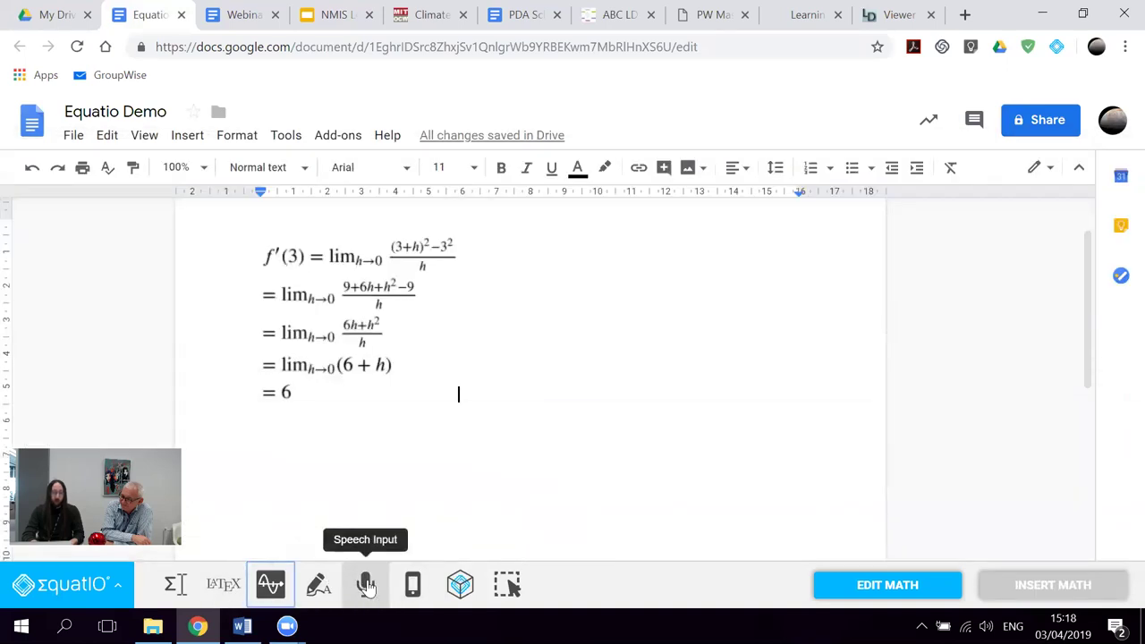
click(365, 584)
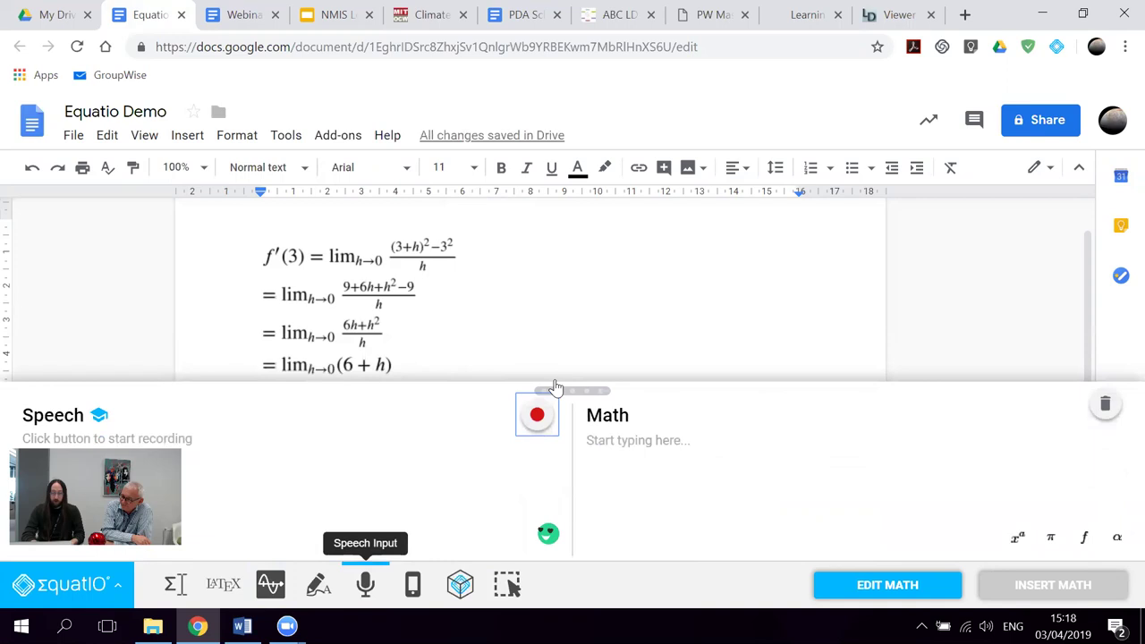
click(535, 417)
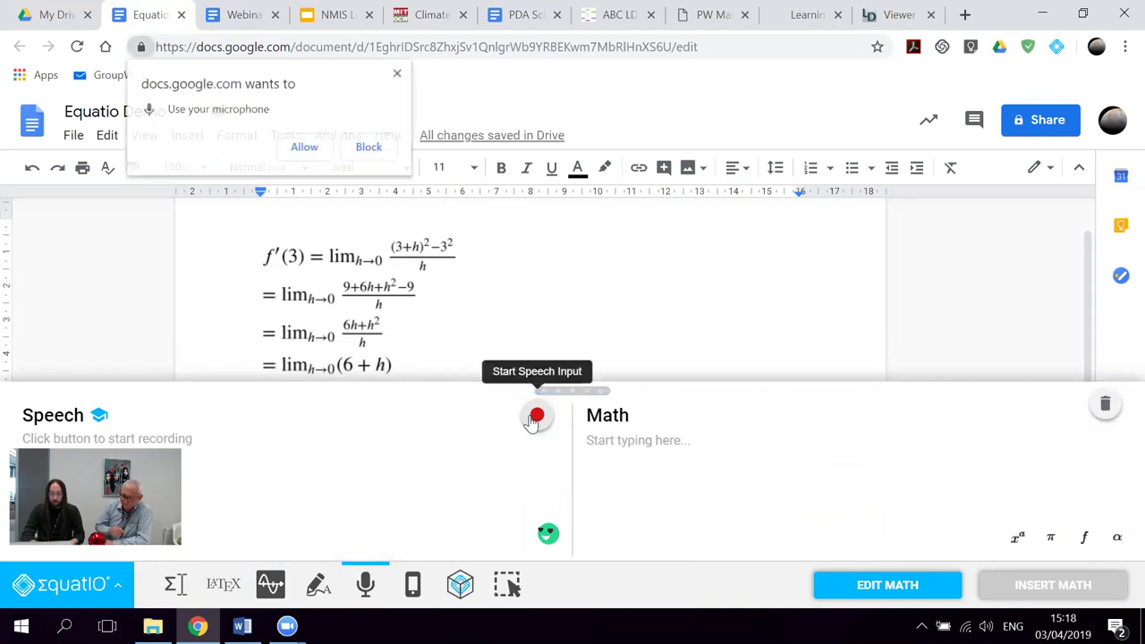
click(304, 149)
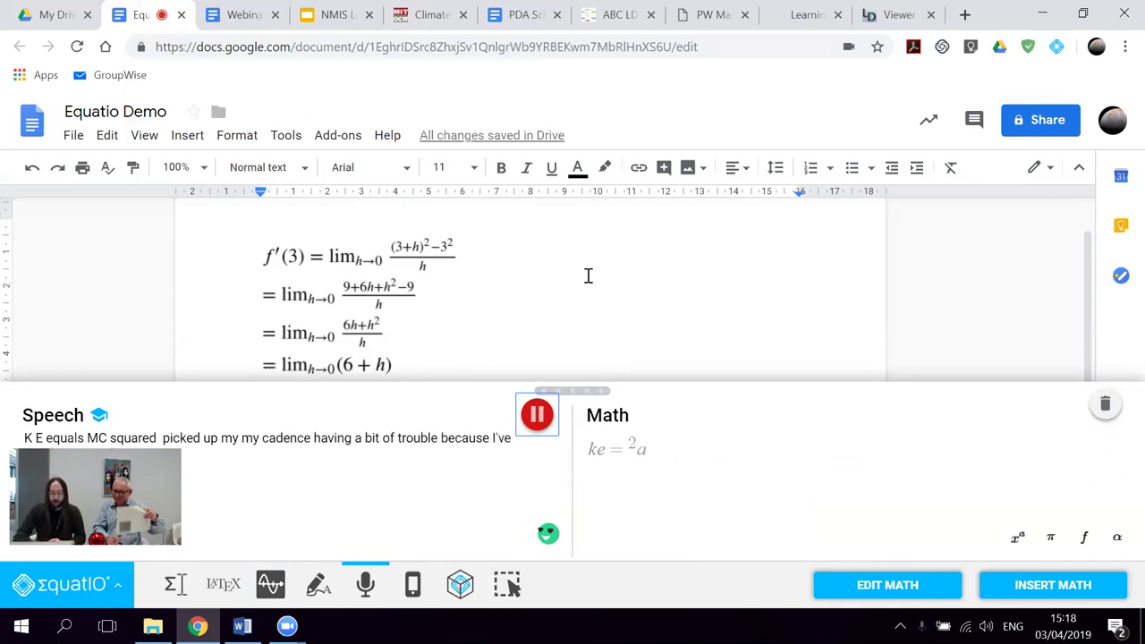
click(536, 414)
click(1104, 403)
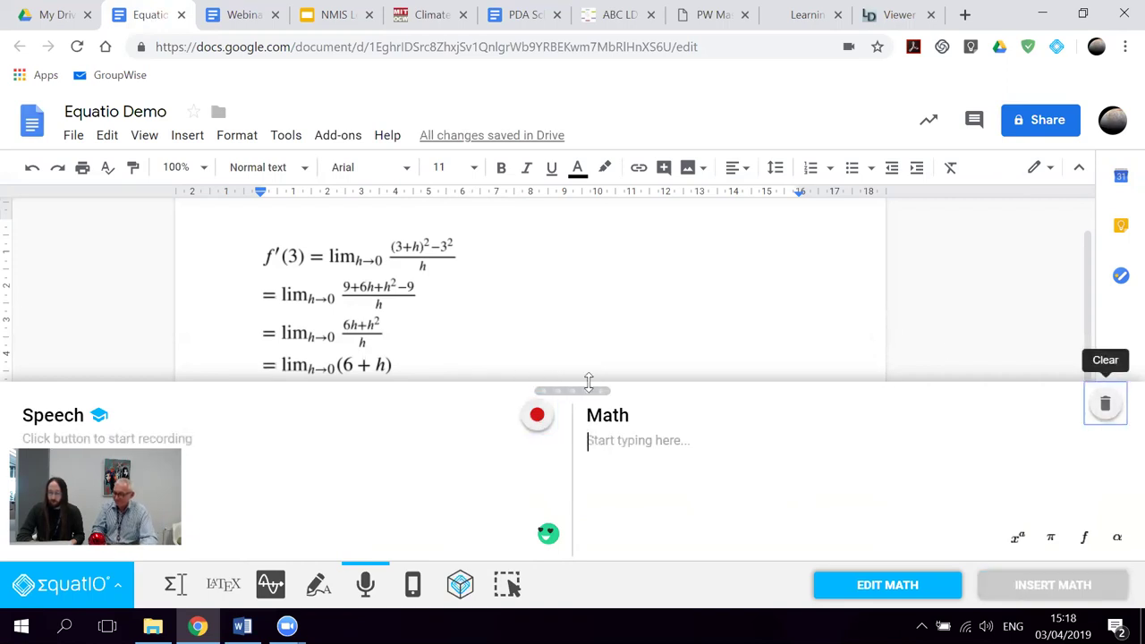
Dictate 'E equals MC squared', add mc to form e = mc², then switch to handwriting input.
click(536, 416)
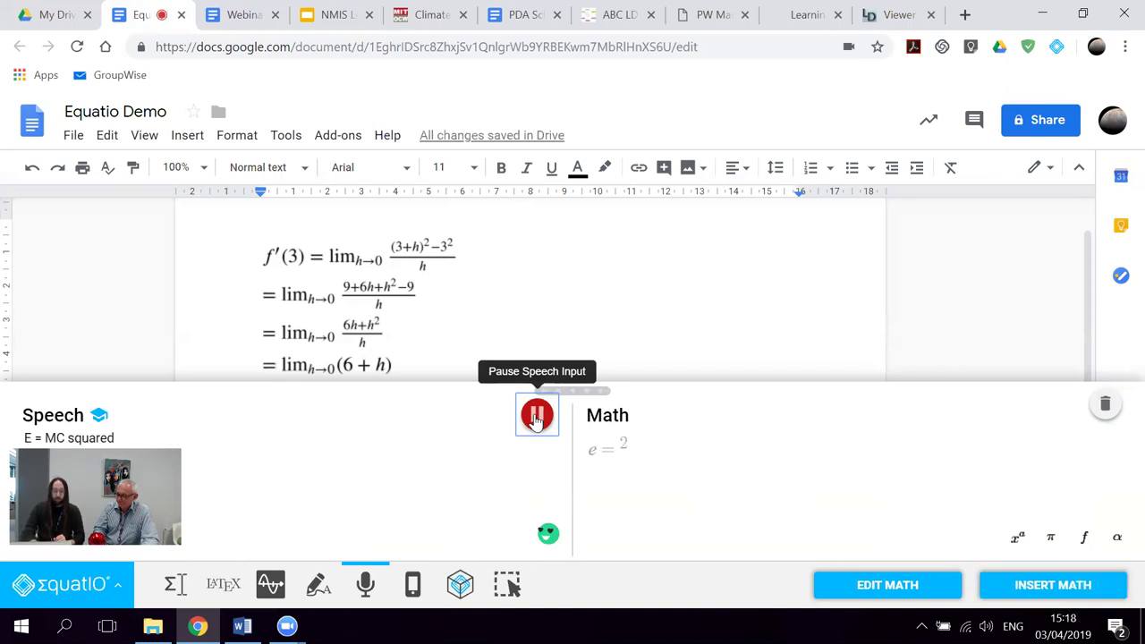
click(536, 416)
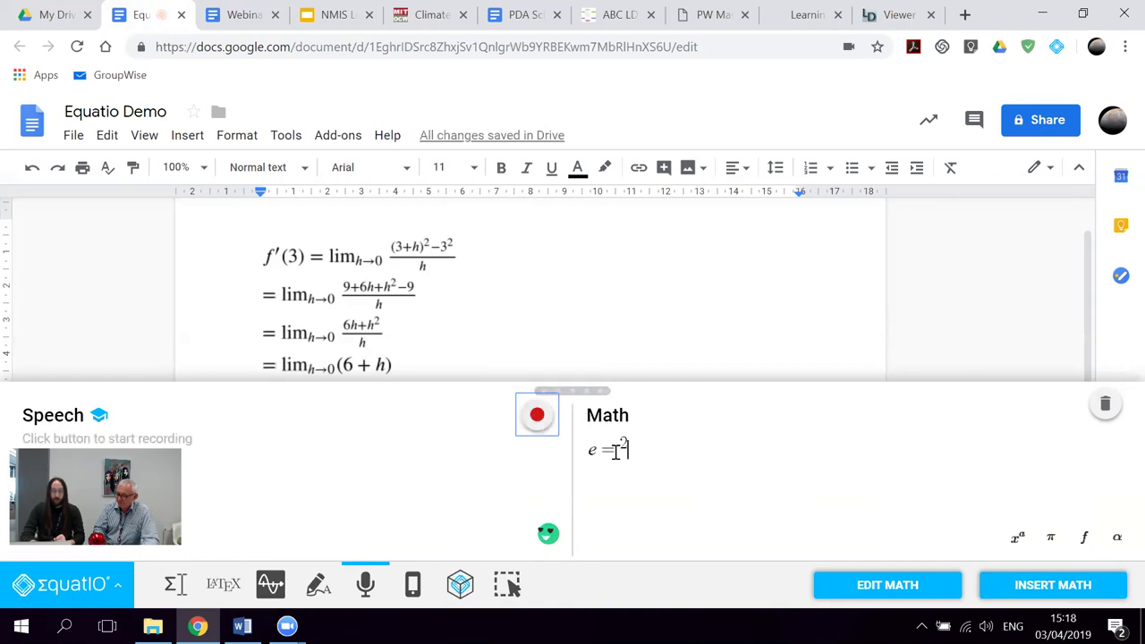
click(616, 450)
text(mc)
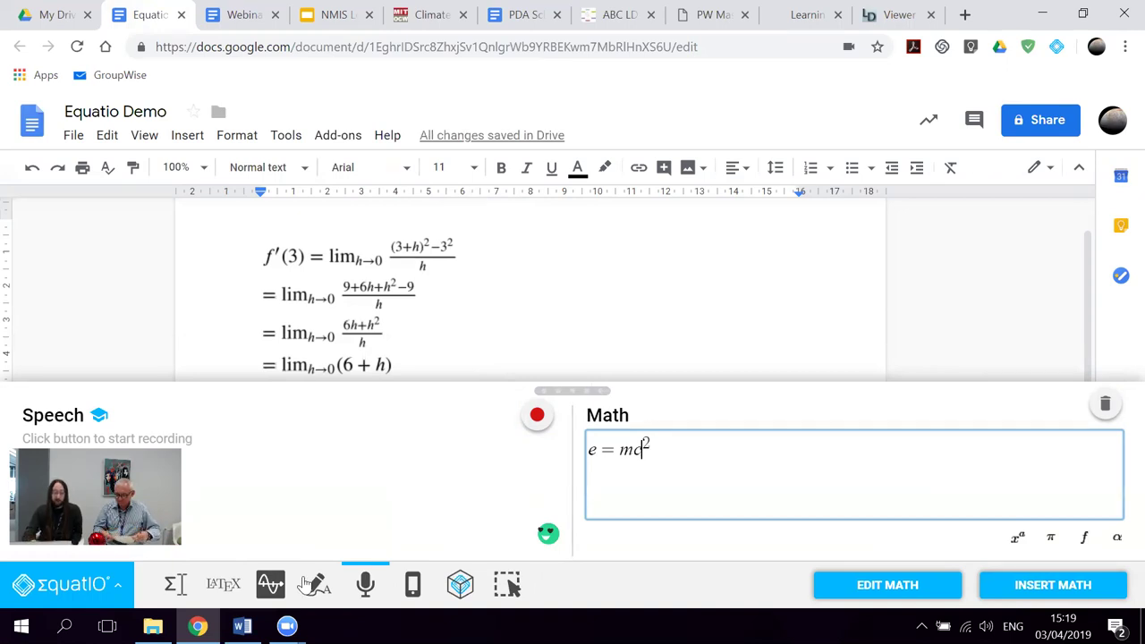
click(317, 583)
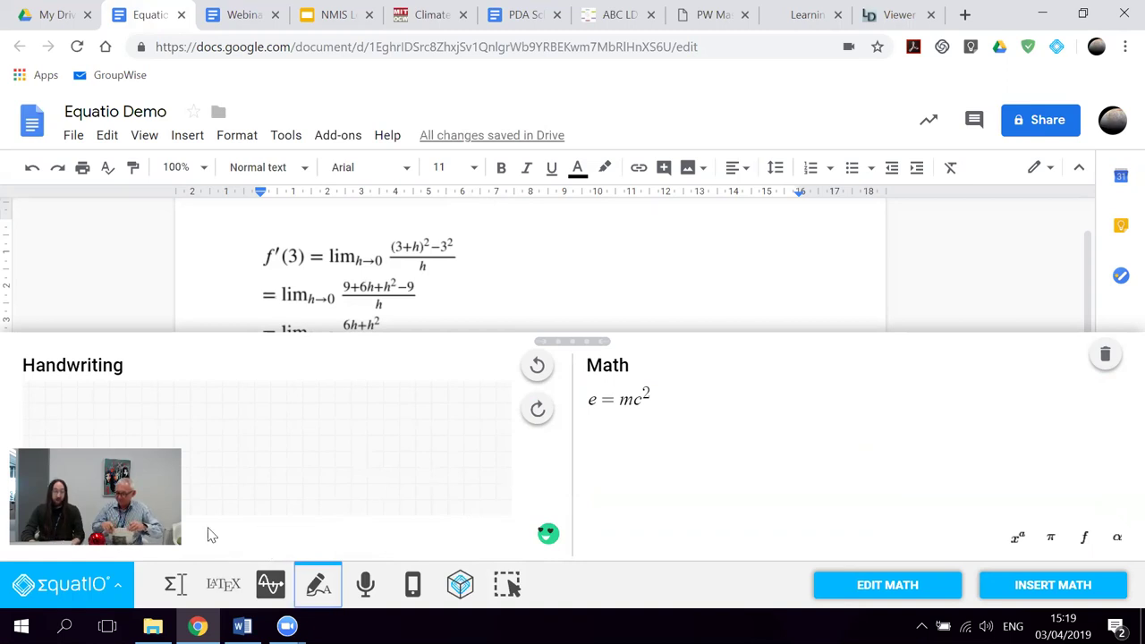
Clear e = mc² from the math box, then present the NMIS Learning Design deck full screen.
click(175, 584)
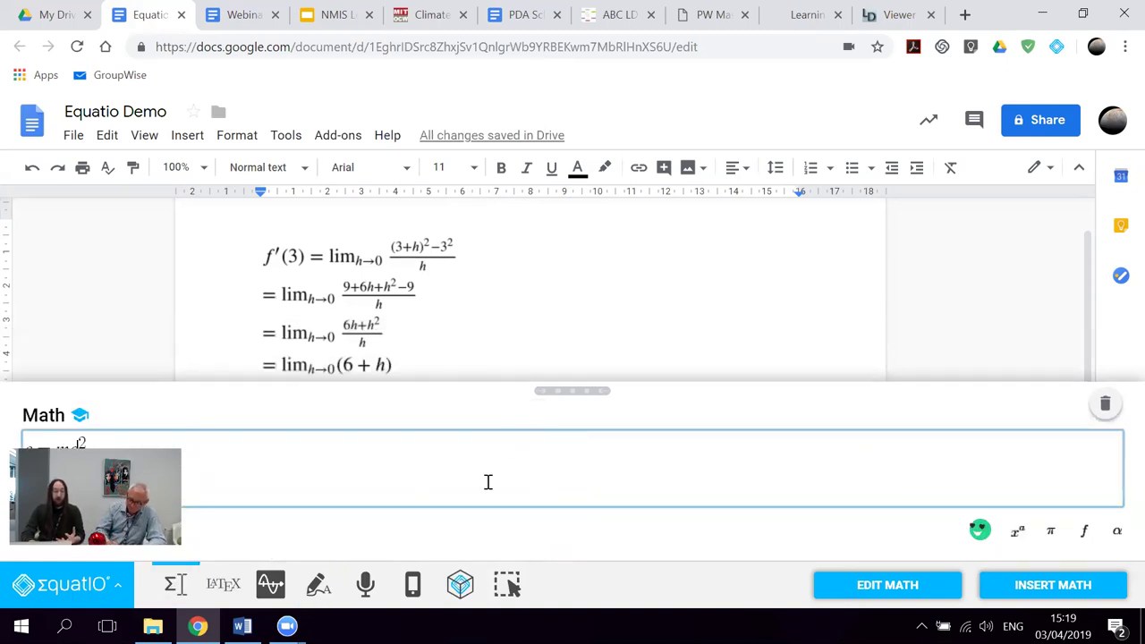
click(1109, 407)
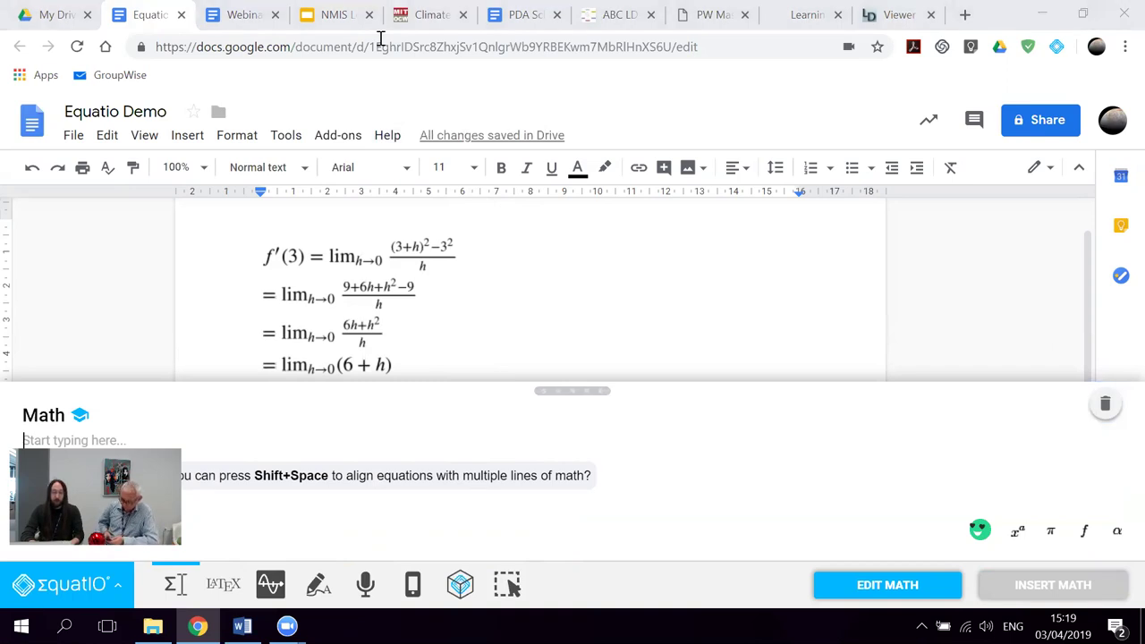
click(302, 25)
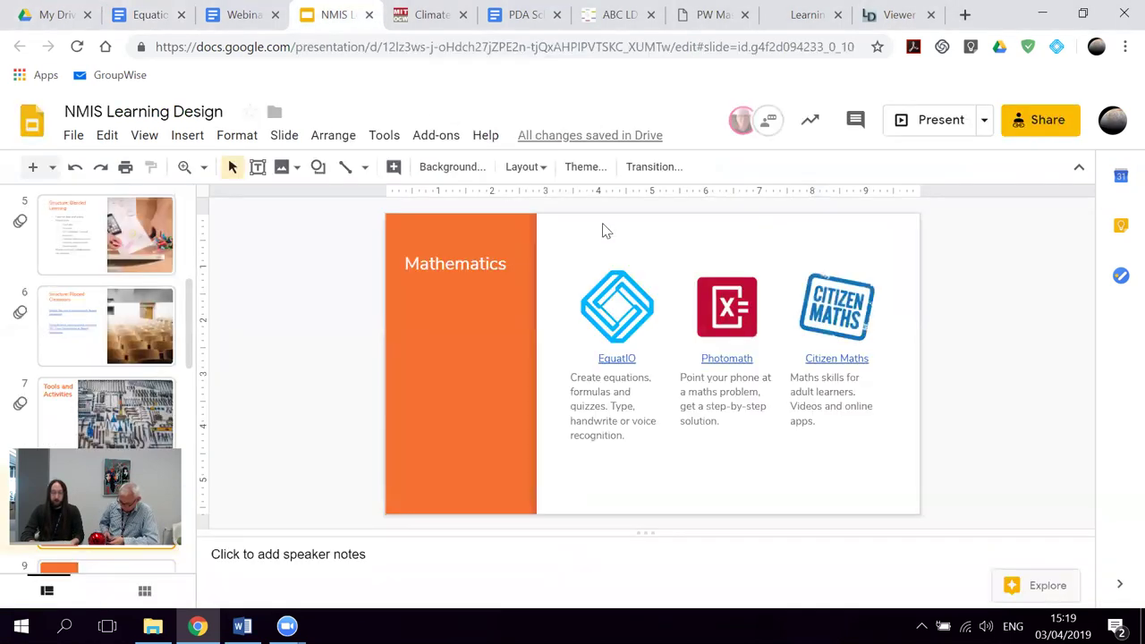
click(932, 131)
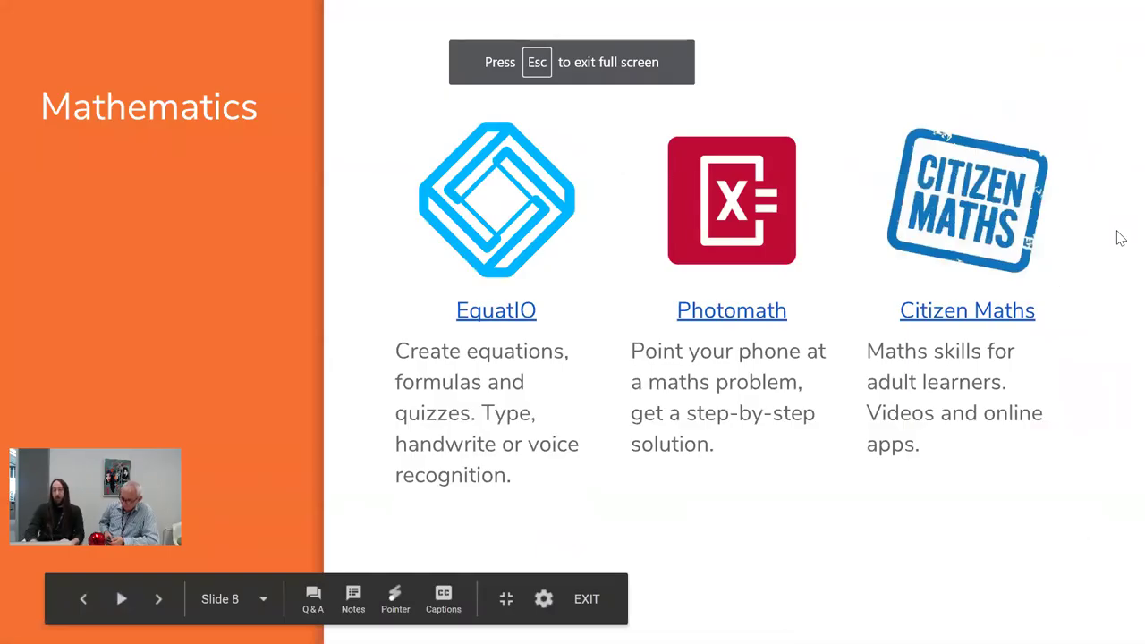